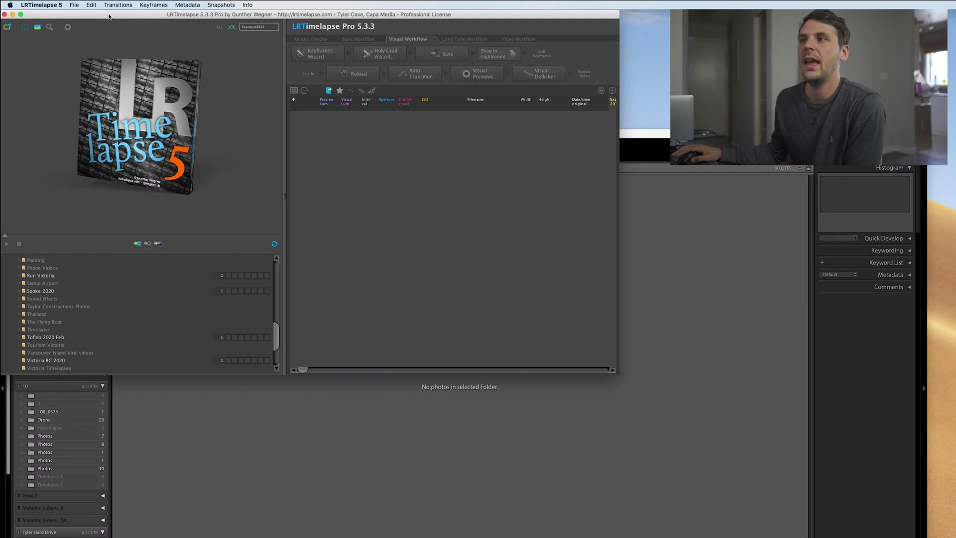
# Load the image sequence from the New folder inside Victoria Timelapses.
pyautogui.scroll(-1, 76, 274)
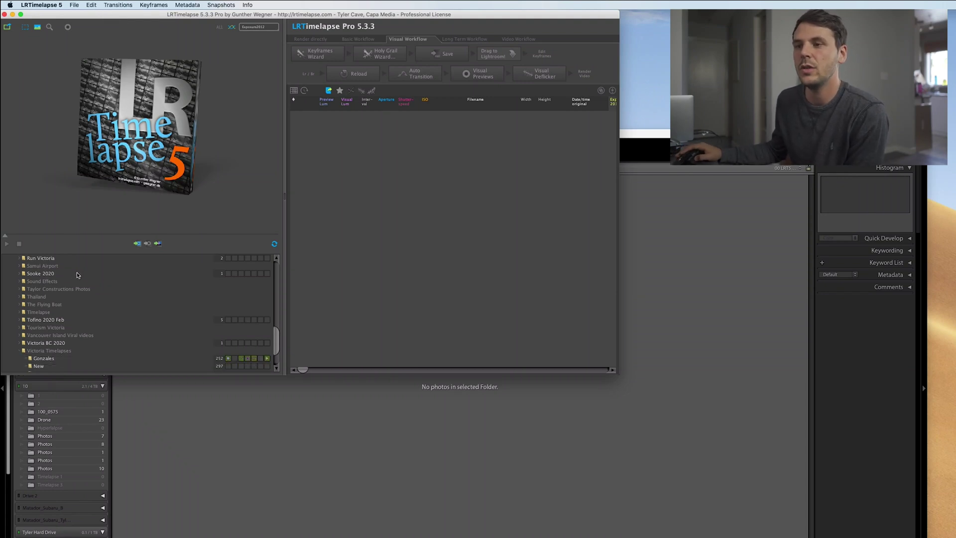
pyautogui.click(40, 368)
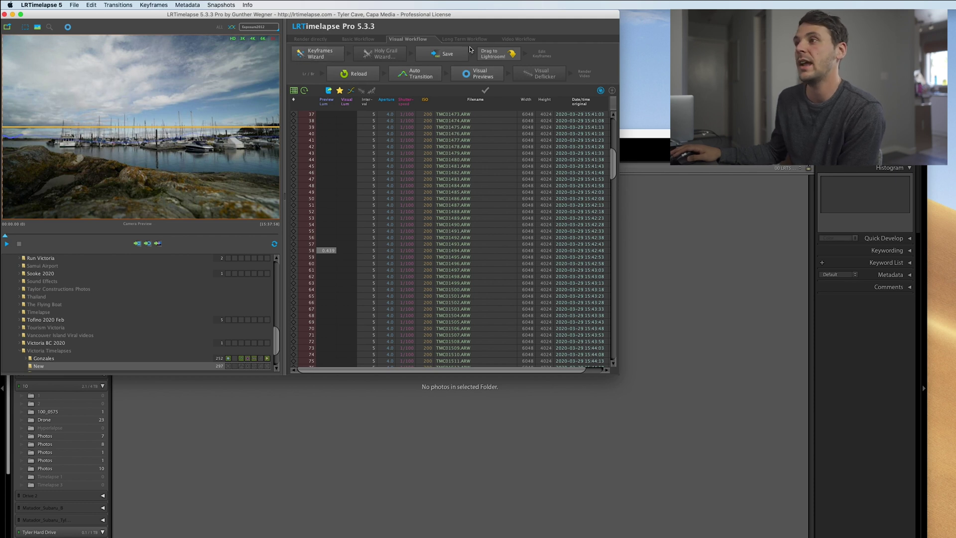
# Create 3 keyframes for the sequence with the Keyframes Wizard and save them to the metadata.
pyautogui.click(311, 60)
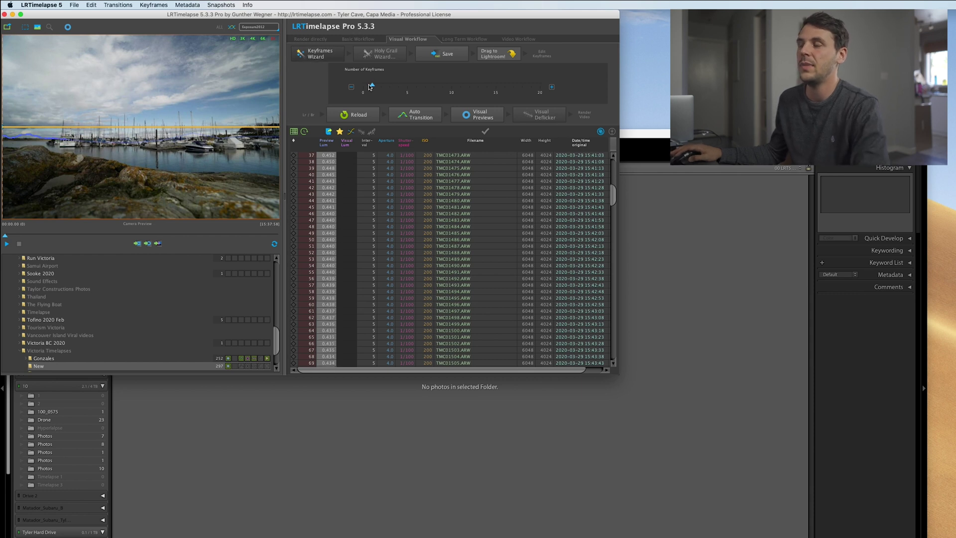
pyautogui.click(388, 86)
pyautogui.moveTo(387, 87); pyautogui.dragTo(419, 86)
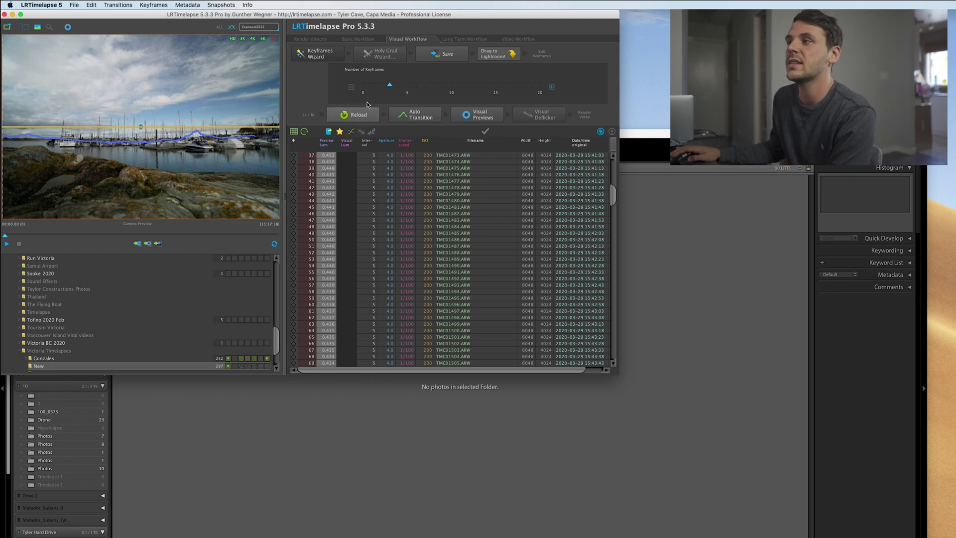
pyautogui.click(436, 54)
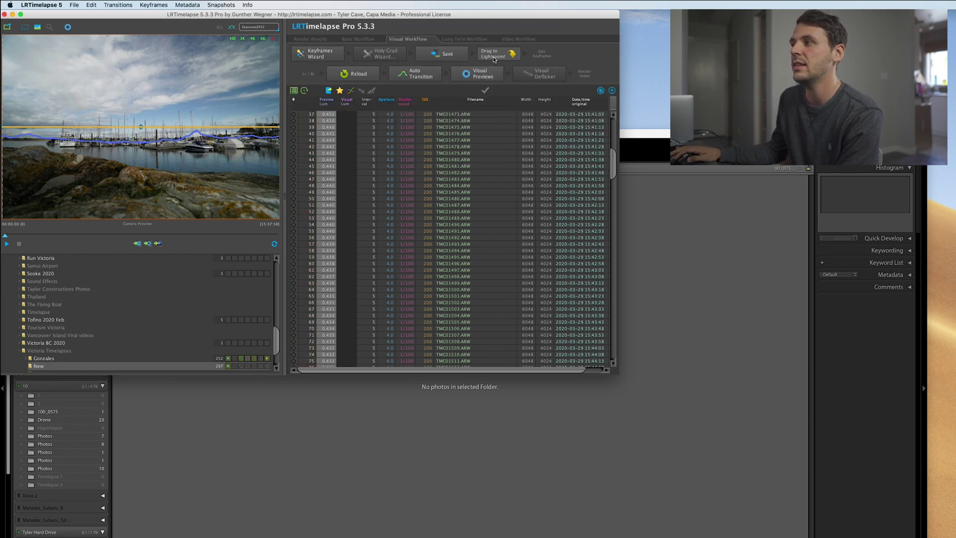
# Transfer the saved sequence to Lightroom Classic and import all its photos with the Add option.
pyautogui.moveTo(492, 56); pyautogui.dragTo(679, 272)
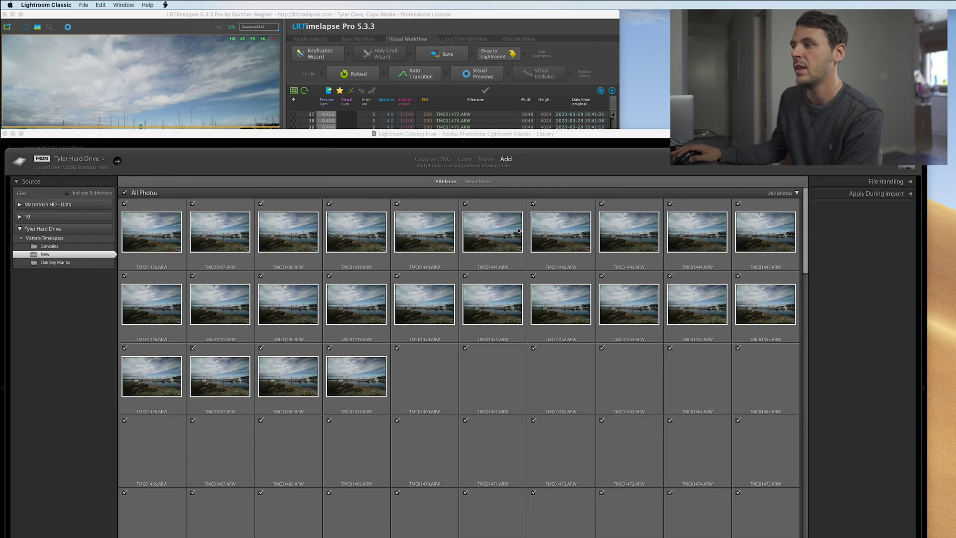
pyautogui.click(552, 134)
pyautogui.moveTo(552, 136); pyautogui.dragTo(554, 9)
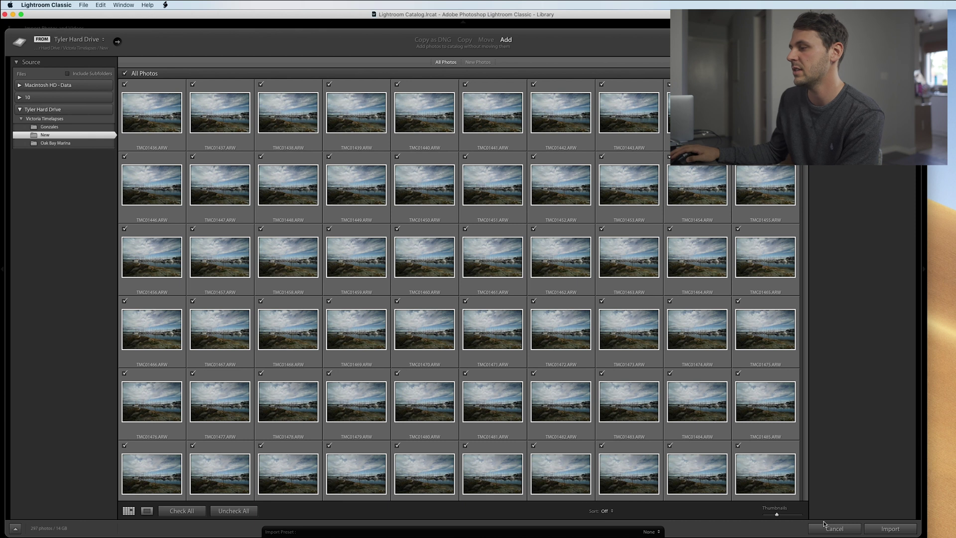
pyautogui.click(889, 529)
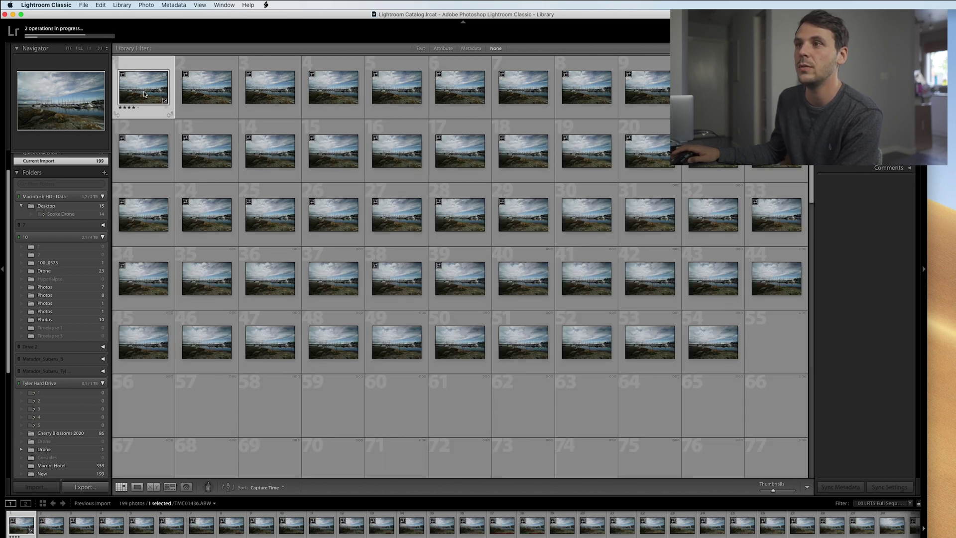
# Show the imported photos' folder in the Library and filter it with the 01 LRT5 Keyframes preset.
pyautogui.rightClick(145, 88)
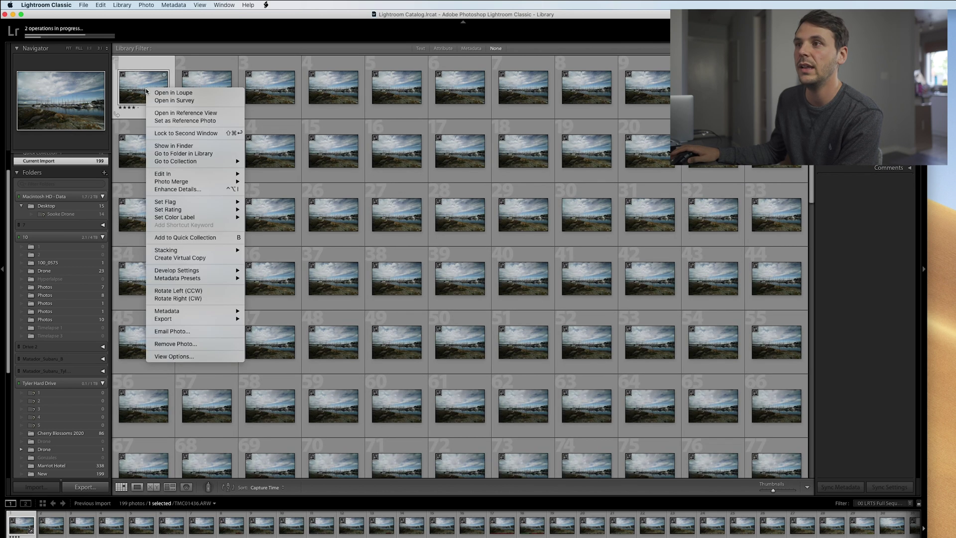
pyautogui.click(172, 154)
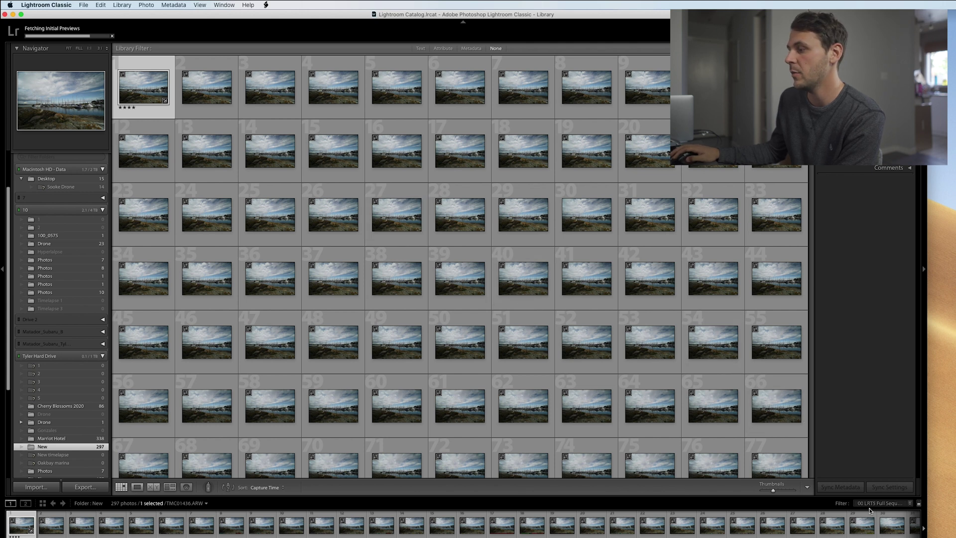
pyautogui.click(870, 508)
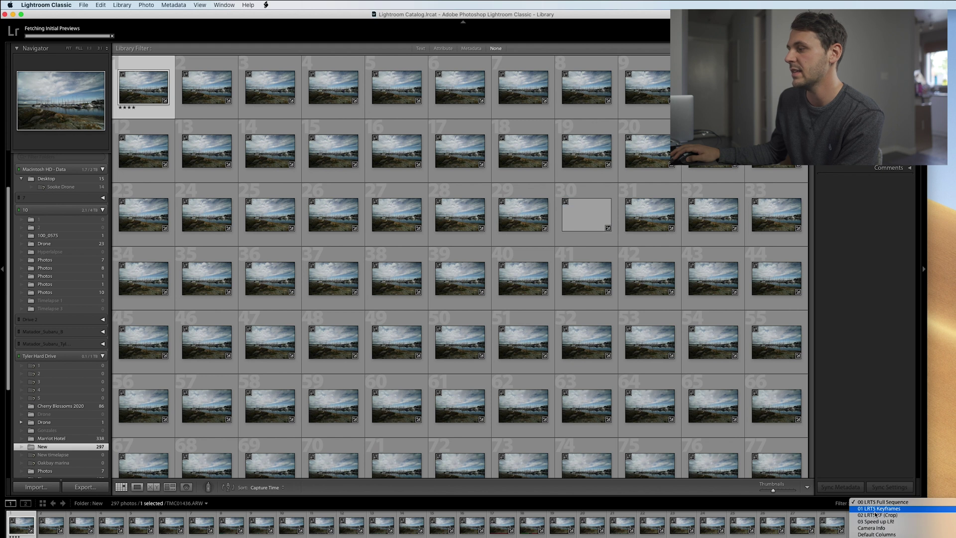
pyautogui.click(878, 509)
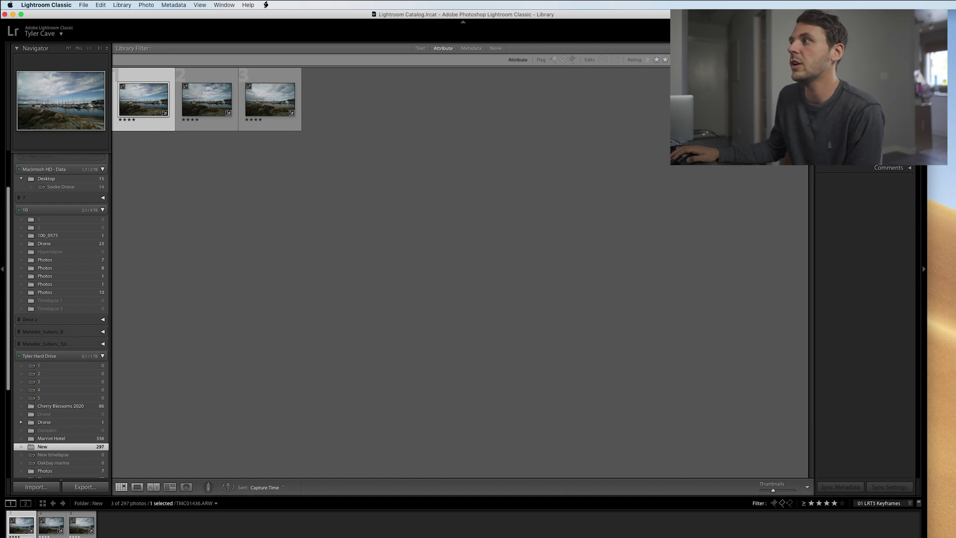
# Develop the first keyframe with Temp 6,964, Contrast +25, Highlights -100, Shadows +100, Whites +73, Blacks -26 and Saturation +23.
pyautogui.press('d')
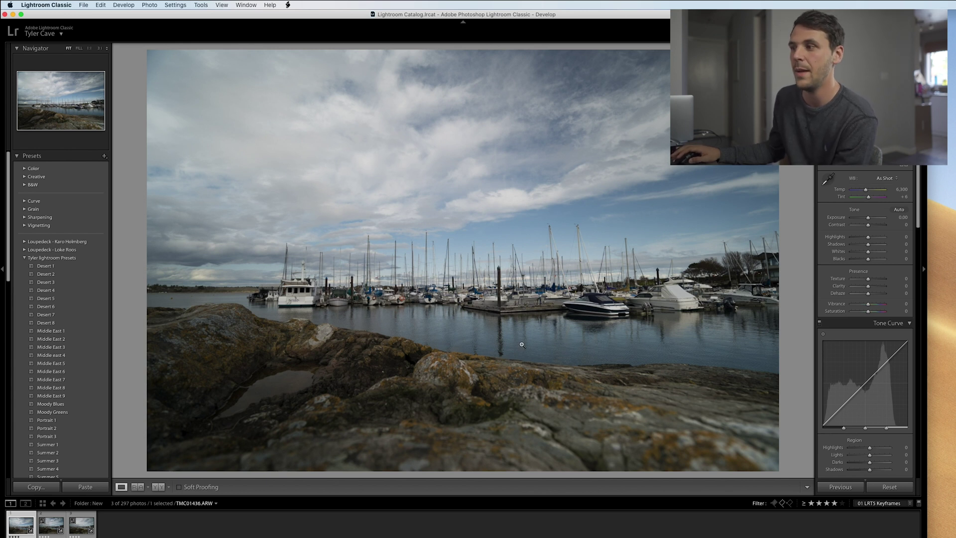
pyautogui.moveTo(868, 259); pyautogui.dragTo(870, 225)
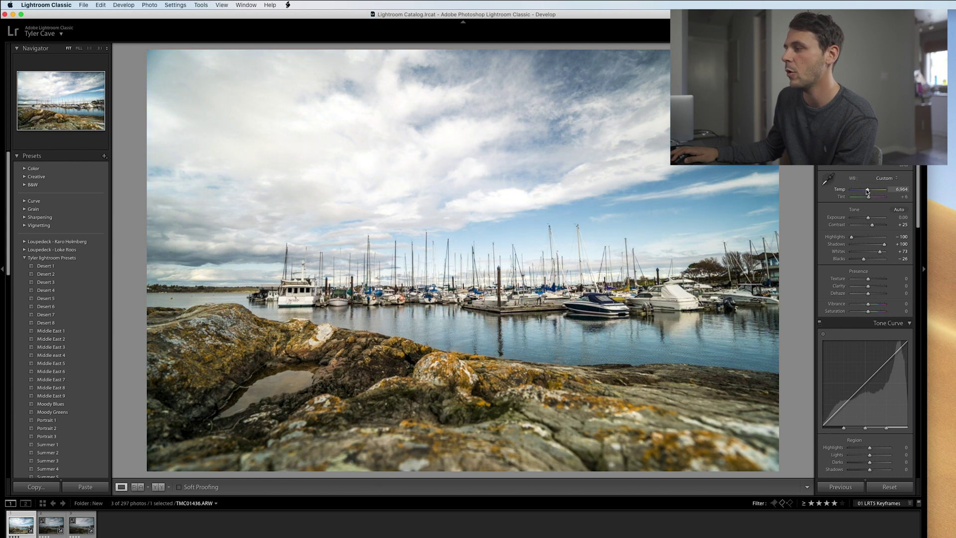
pyautogui.moveTo(866, 312); pyautogui.dragTo(868, 313)
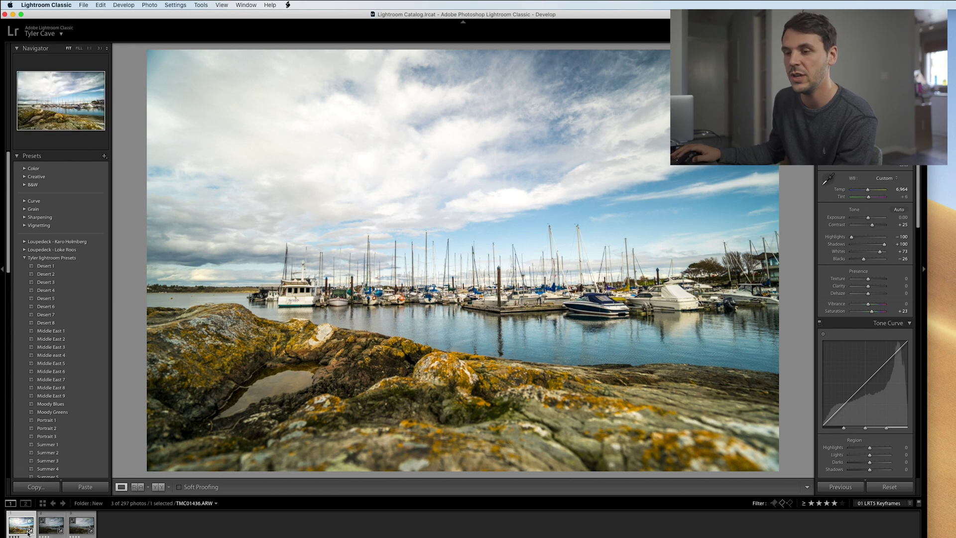
# Copy the first keyframe's edits to the second keyframe with the 01 LRTimelapse Sync Keyframes script.
pyautogui.keyDown('super'); pyautogui.click(53, 528); pyautogui.keyUp('super')
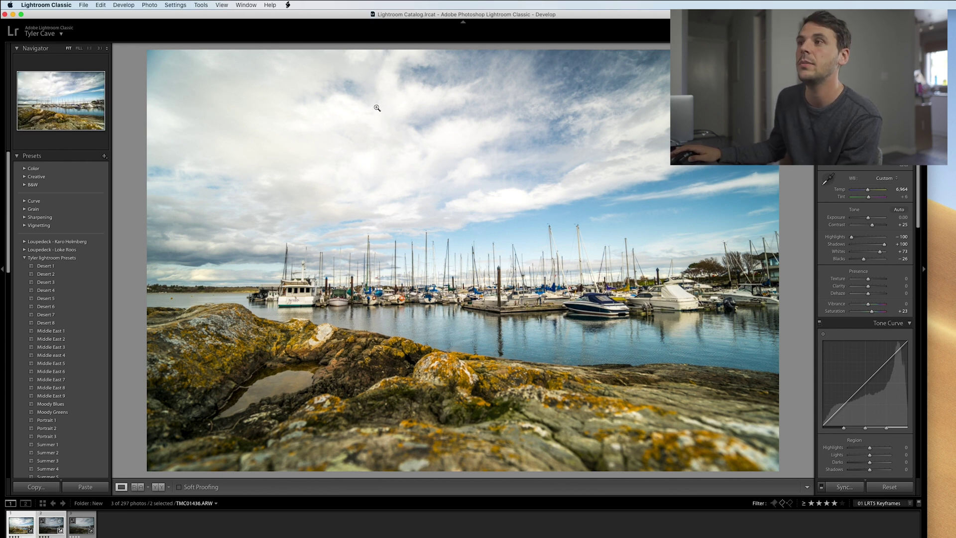
pyautogui.click(287, 5)
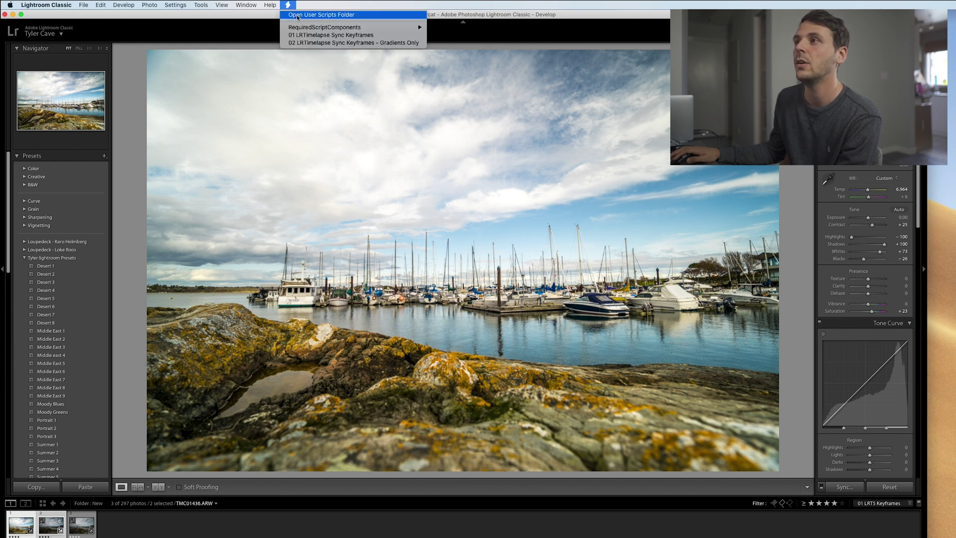
pyautogui.click(324, 37)
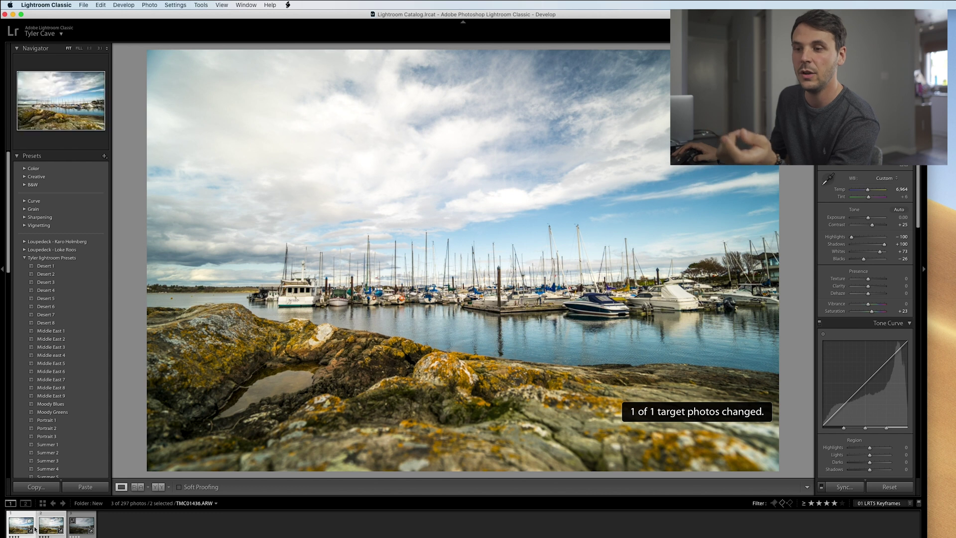
# Compare the first two keyframes and set the second keyframe's Exposure to +0.25.
pyautogui.click(69, 528)
pyautogui.click(31, 525)
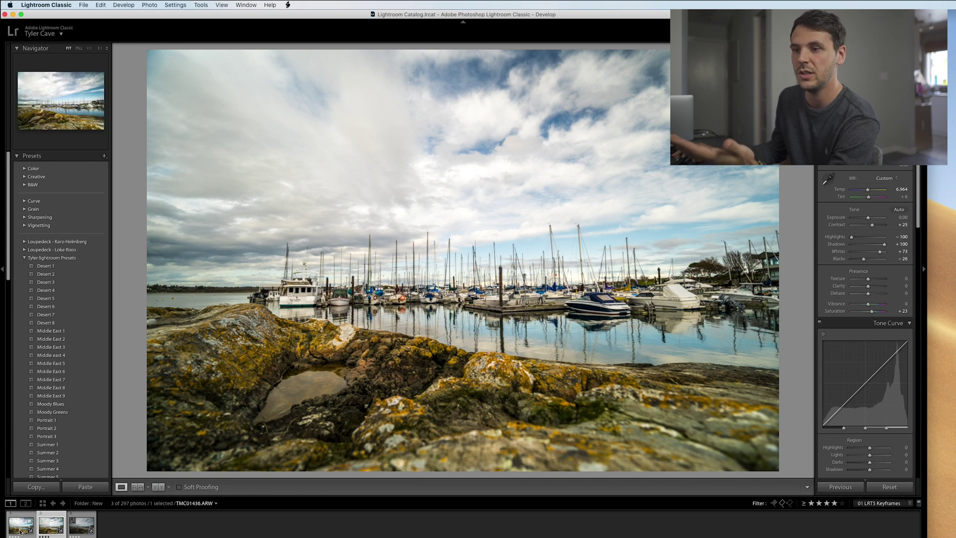
pyautogui.click(52, 526)
pyautogui.click(50, 525)
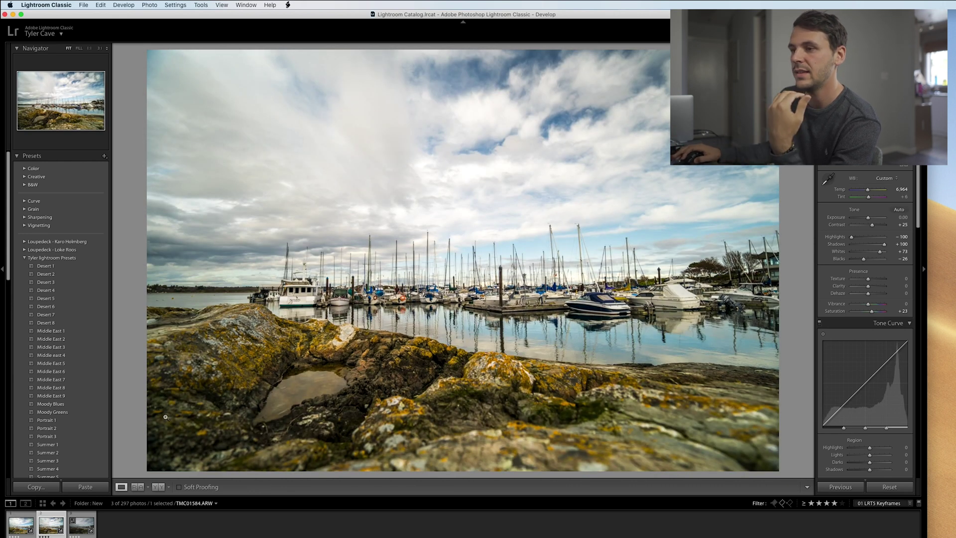
pyautogui.click(70, 525)
pyautogui.click(47, 523)
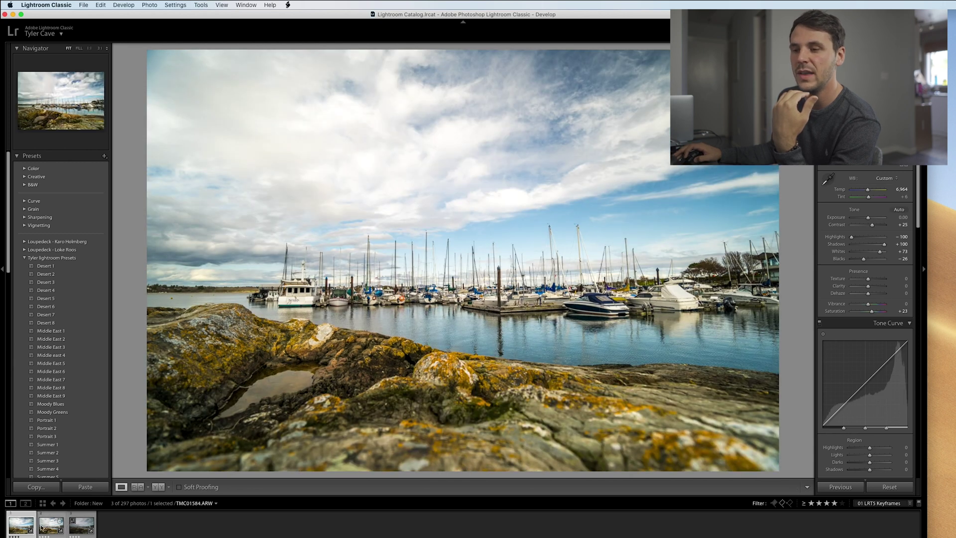
pyautogui.click(28, 523)
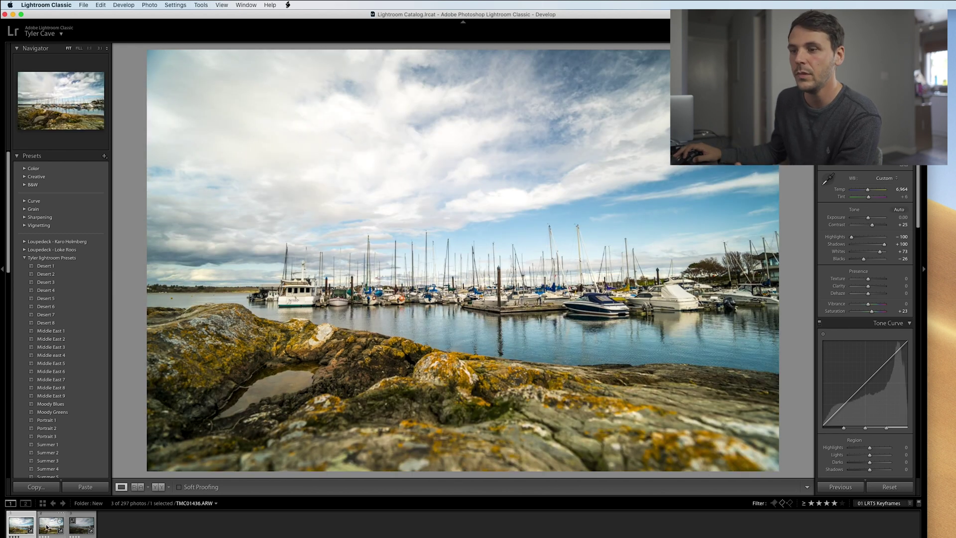
pyautogui.click(46, 527)
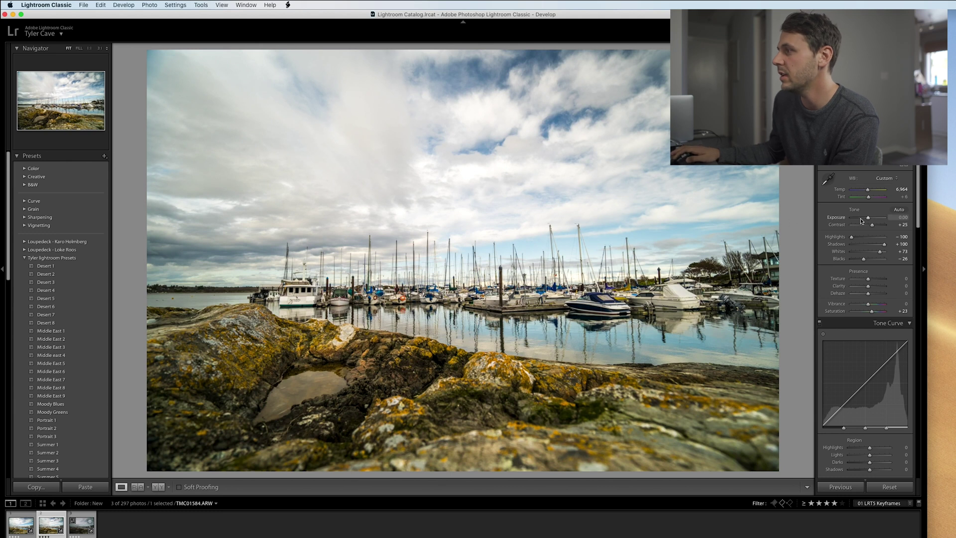
pyautogui.moveTo(869, 217); pyautogui.dragTo(869, 217)
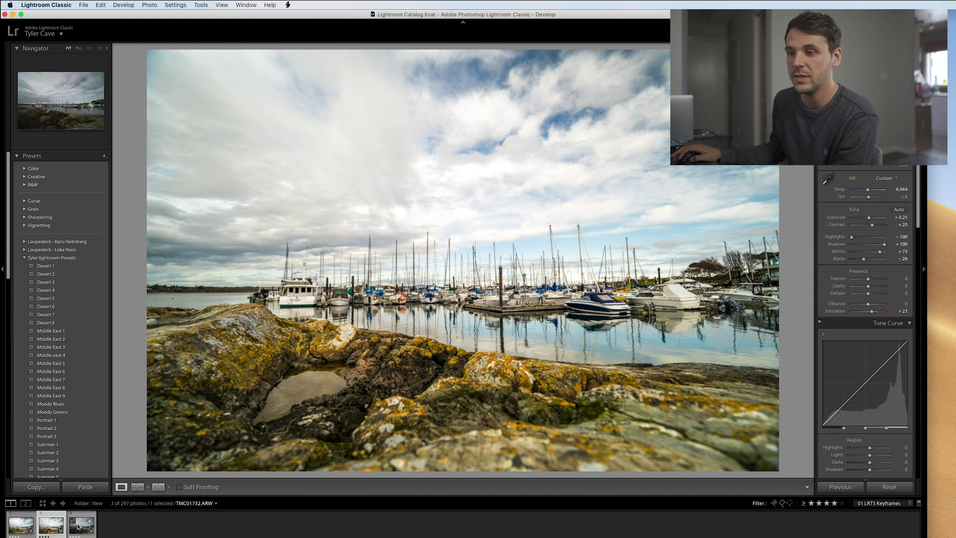
# Copy the second keyframe's edits to the third keyframe with the 01 LRTimelapse Sync Keyframes script.
pyautogui.keyDown('super'); pyautogui.click(52, 525); pyautogui.keyUp('super')
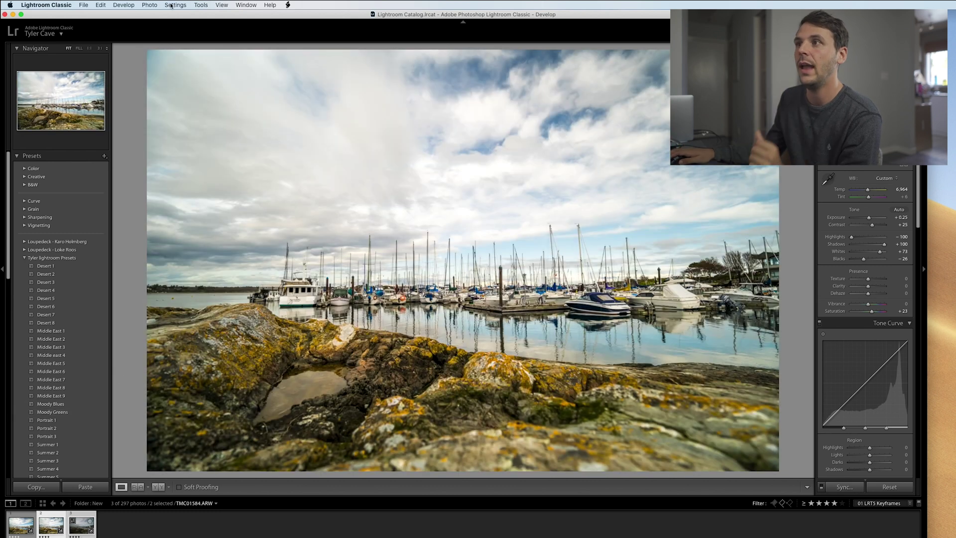
pyautogui.click(287, 5)
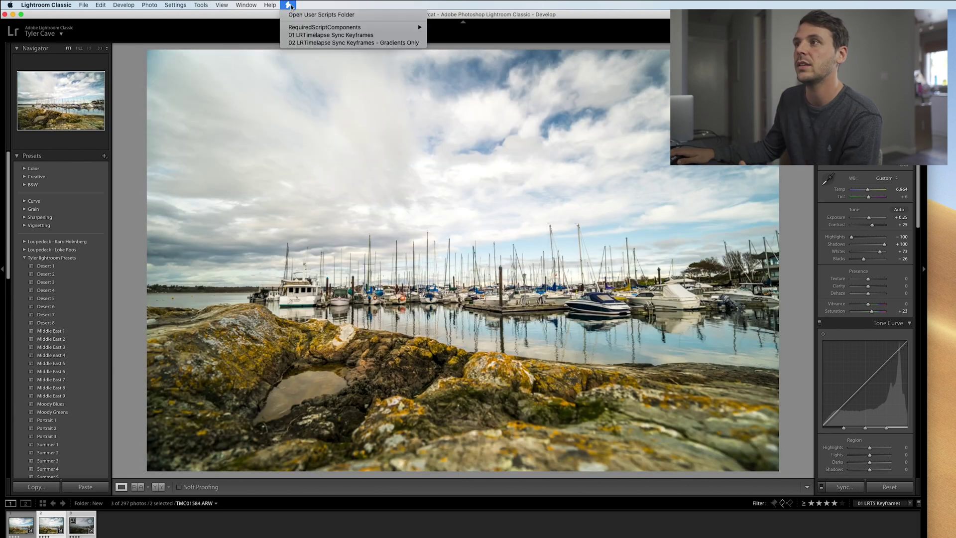
pyautogui.click(319, 34)
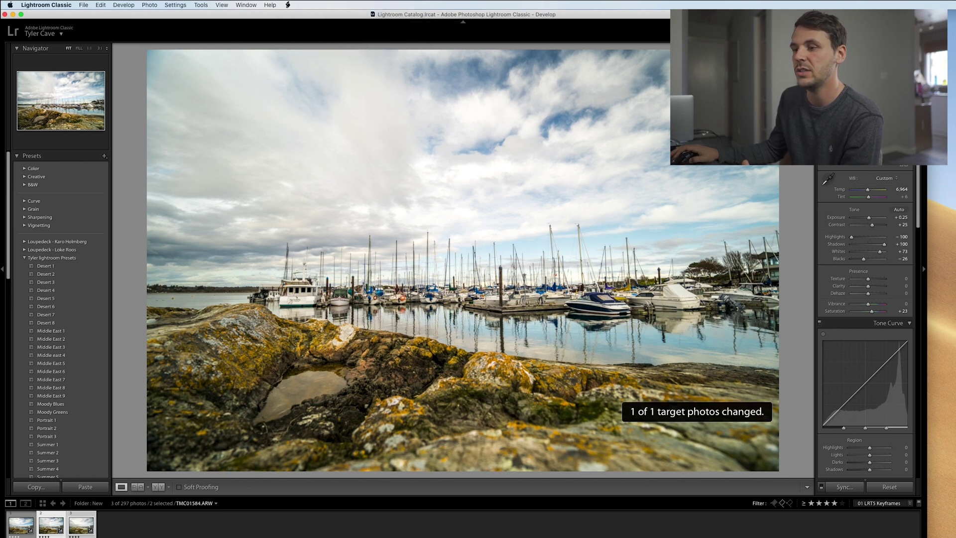
# Set the third keyframe's Exposure to 0.00 and Temp to 6,568, and compare it with the other keyframes.
pyautogui.press('Right')
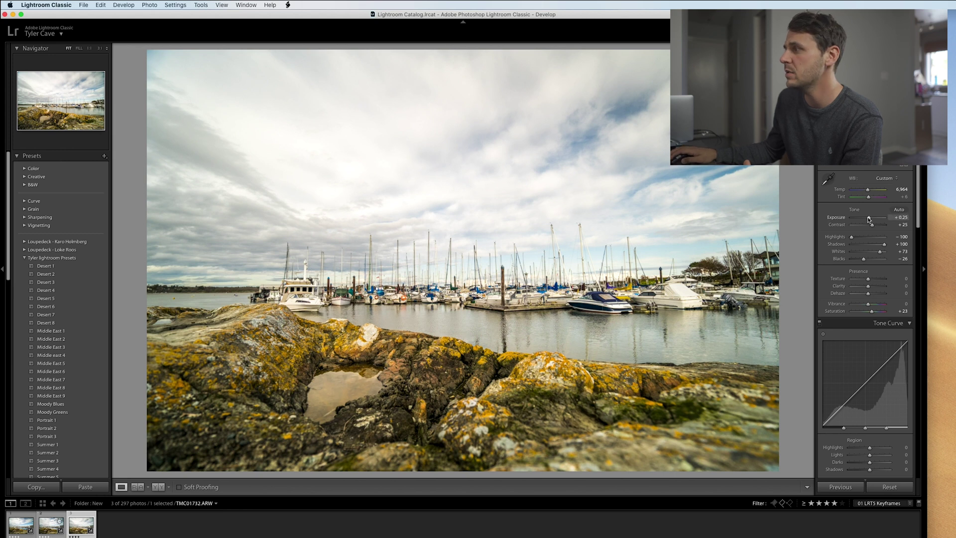
pyautogui.press('Down')
pyautogui.press('Down')
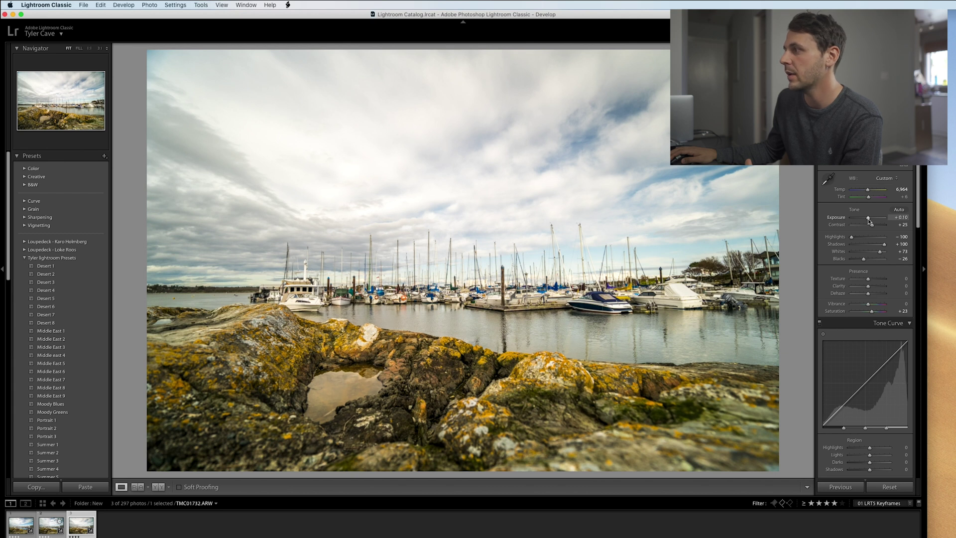
pyautogui.press('Down')
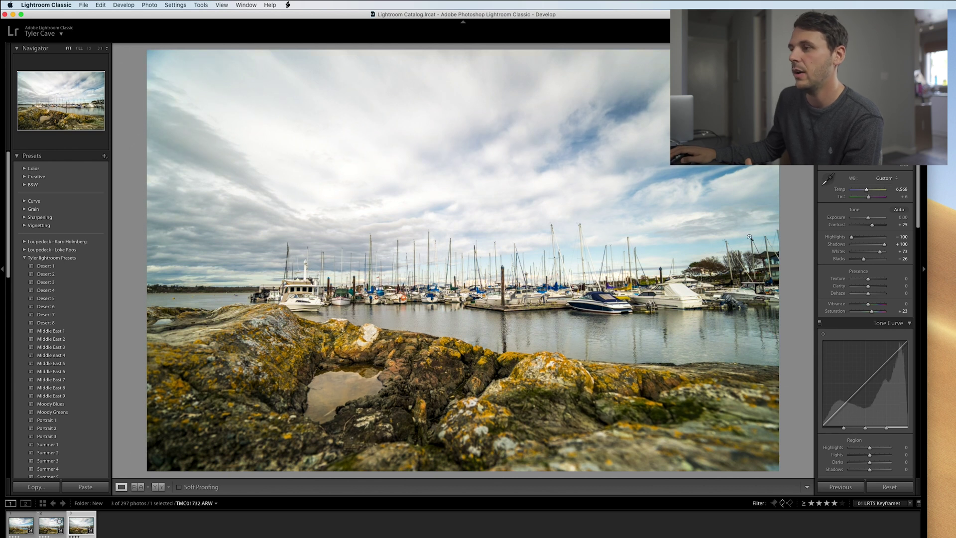
pyautogui.click(54, 529)
pyautogui.click(14, 525)
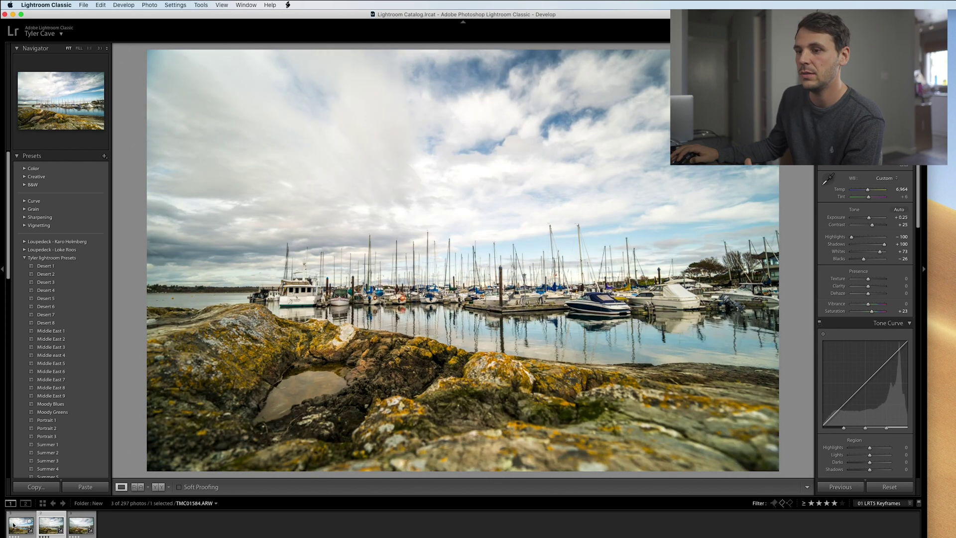
pyautogui.click(14, 523)
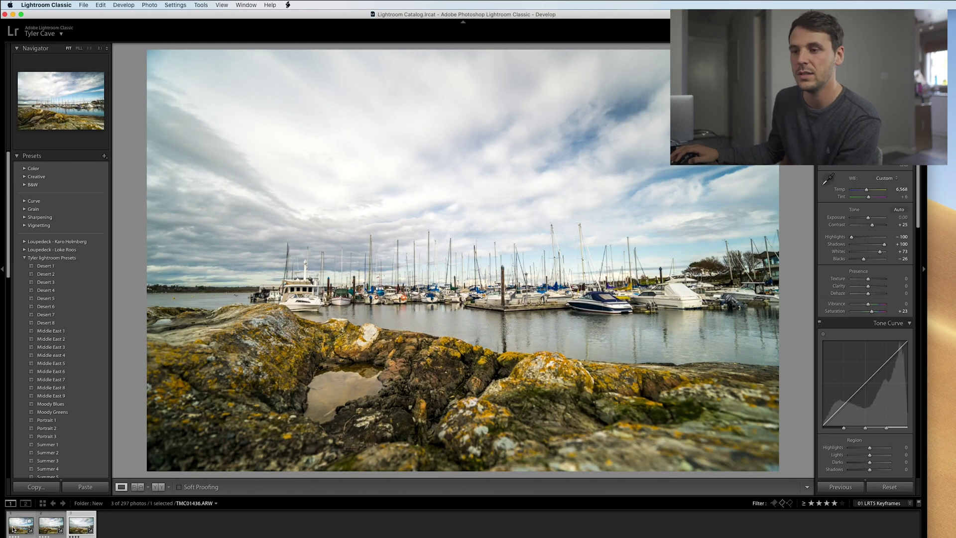
# Select all three keyframes in the Library and save their metadata to files.
pyautogui.click(15, 529)
pyautogui.keyDown('shift'); pyautogui.click(84, 522); pyautogui.keyUp('shift')
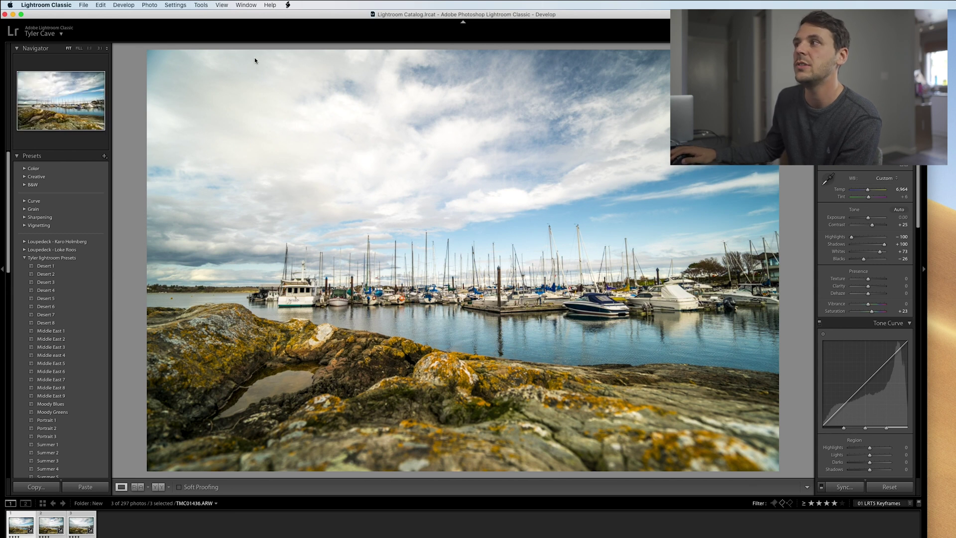
pyautogui.press('g')
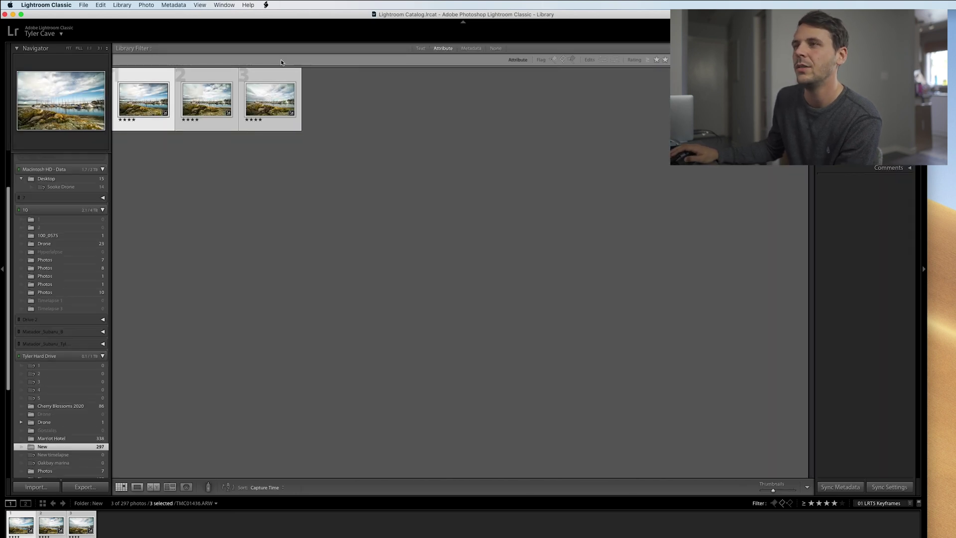
pyautogui.click(175, 5)
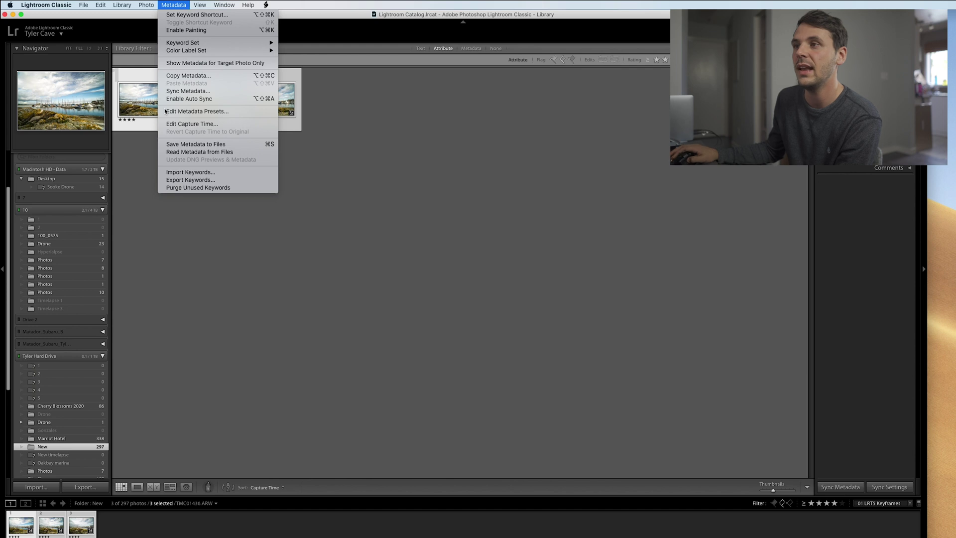
pyautogui.click(186, 146)
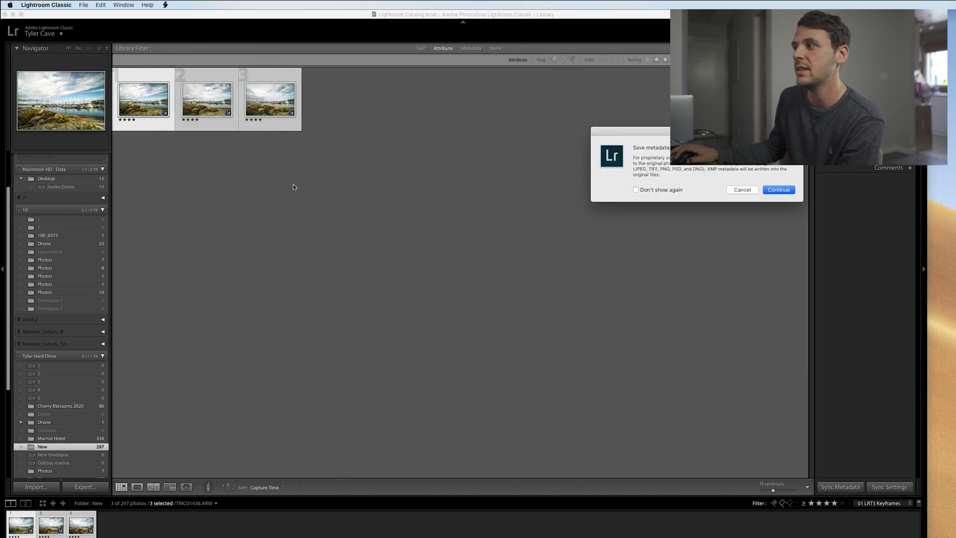
pyautogui.click(788, 193)
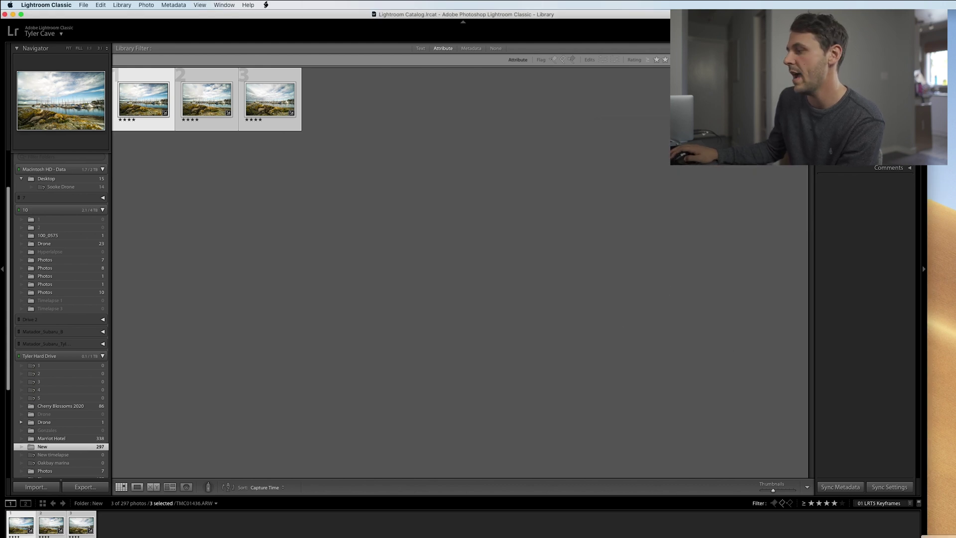
# Switch to LRTimelapse, reload the sequence's metadata and apply Auto Transition between the keyframes.
pyautogui.press('super+Tab')
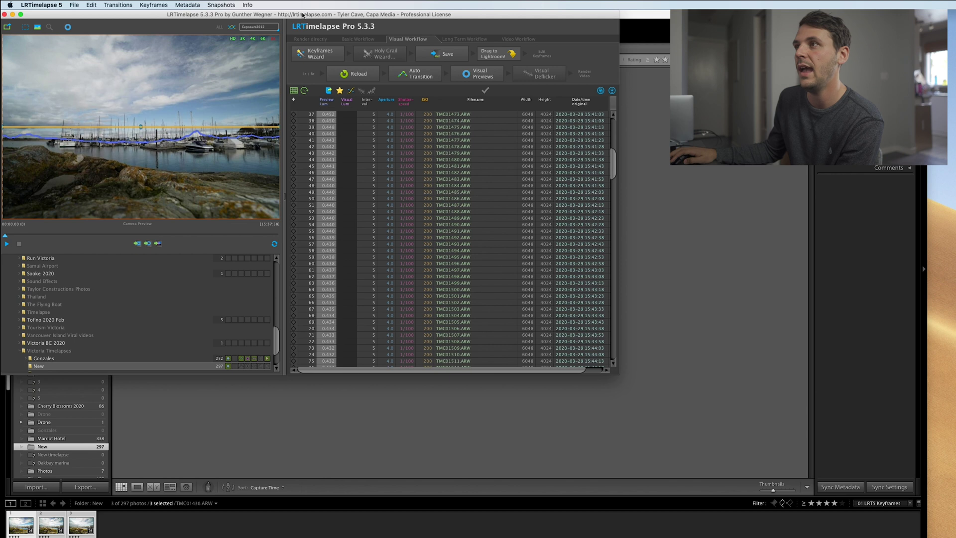
pyautogui.click(363, 75)
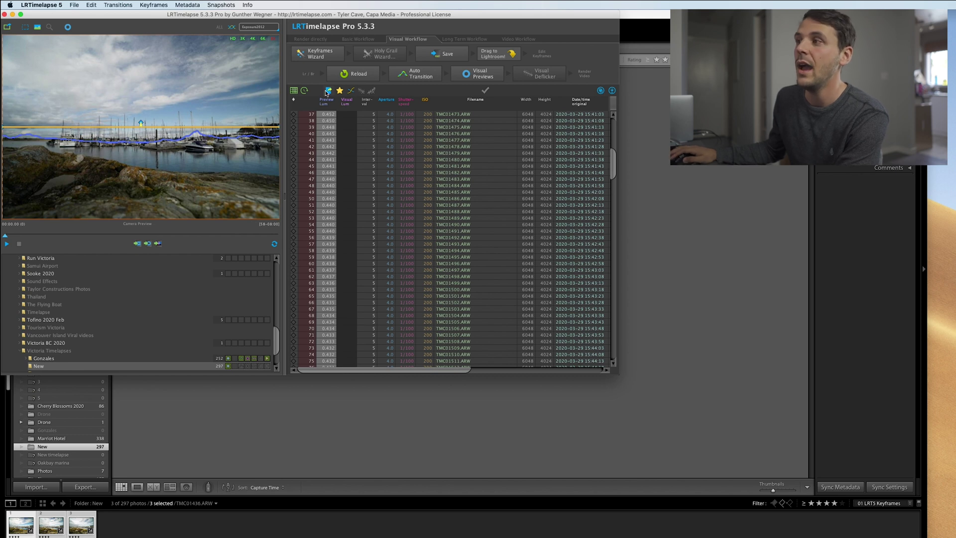
pyautogui.click(410, 76)
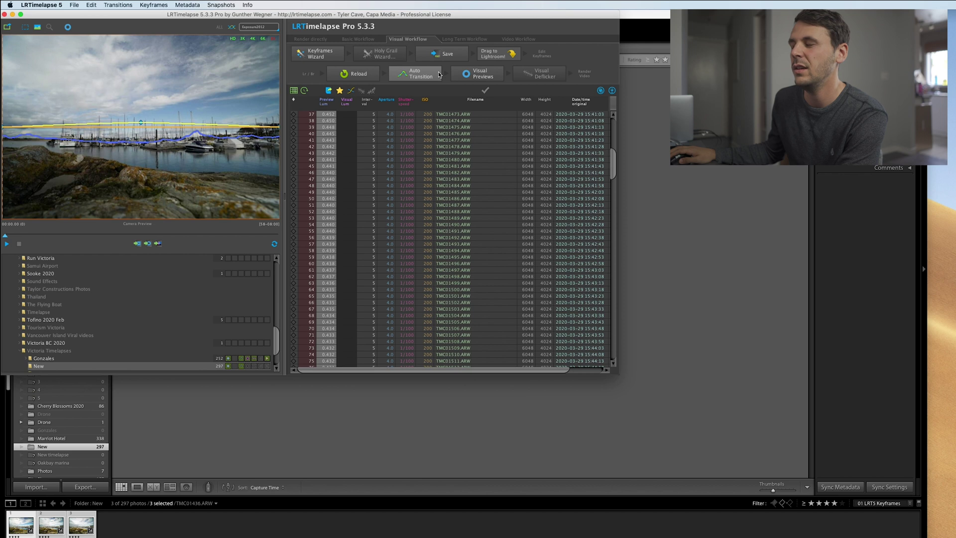
# Generate the sequence's visual previews and apply Visual Deflicker with Smoothing set to 30.
pyautogui.click(478, 77)
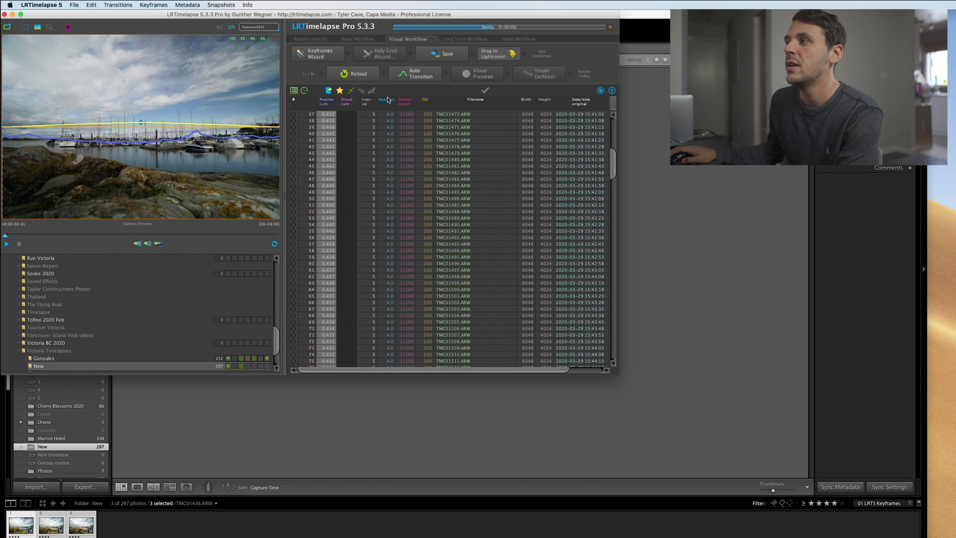
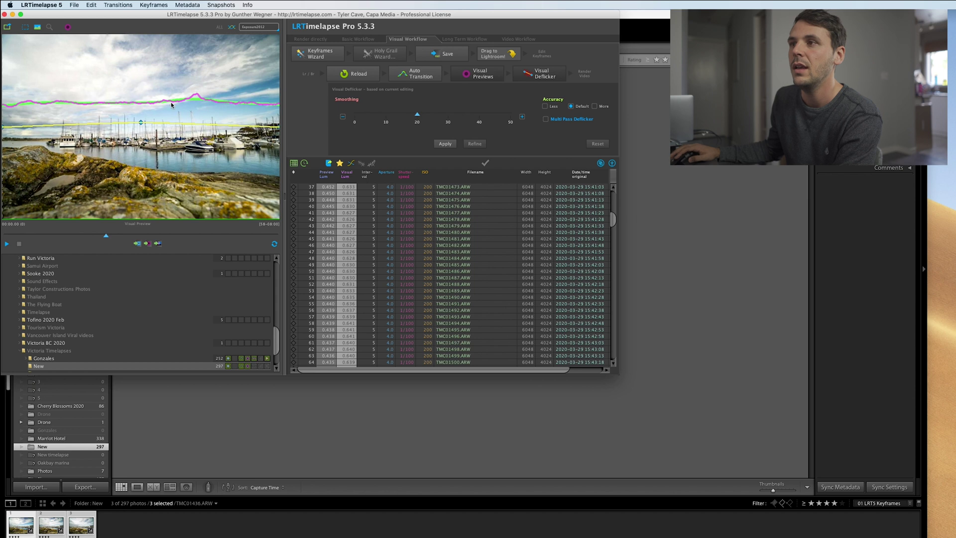
pyautogui.click(445, 143)
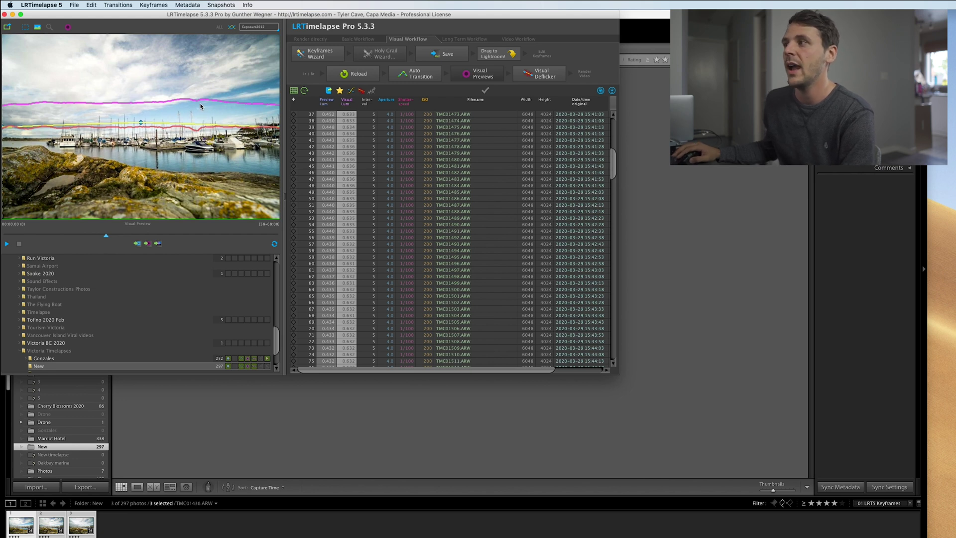
pyautogui.click(527, 77)
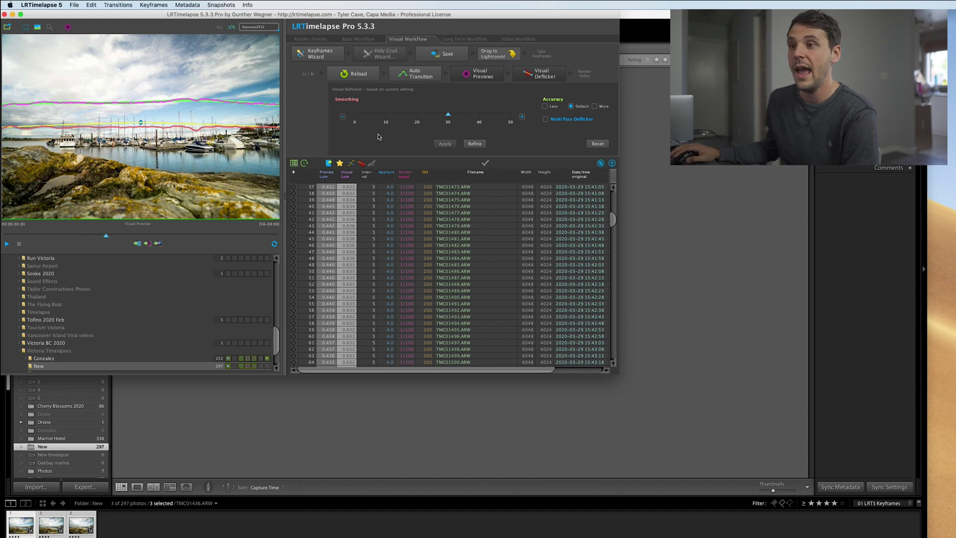
# Switch to Lightroom Classic and show every photo of the timelapse with the 00 LRT5 Full Sequence filter preset.
pyautogui.click(647, 22)
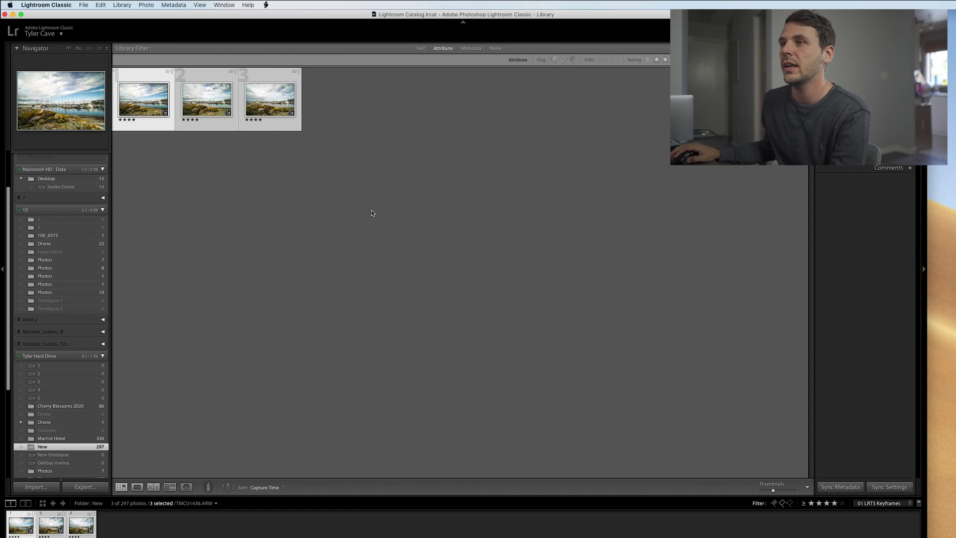
pyautogui.click(874, 504)
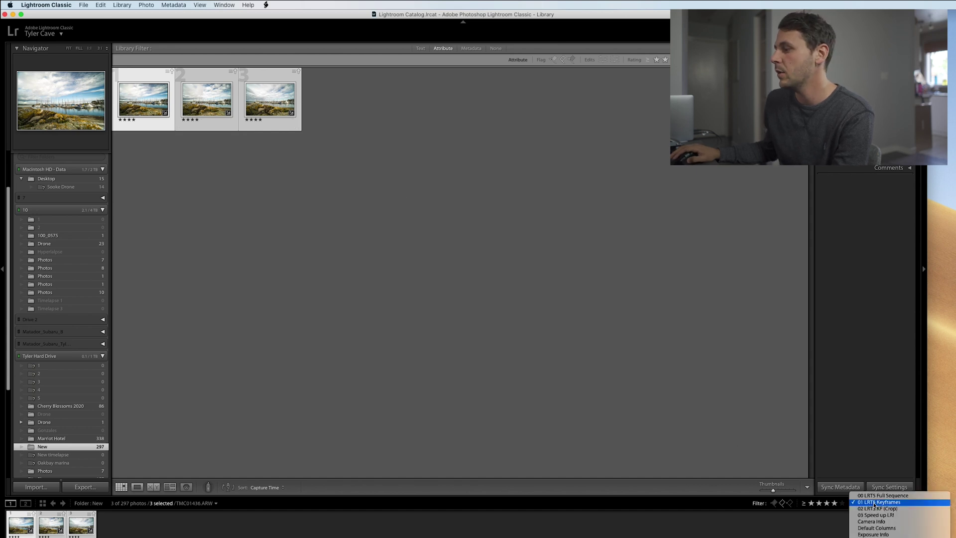
pyautogui.click(882, 495)
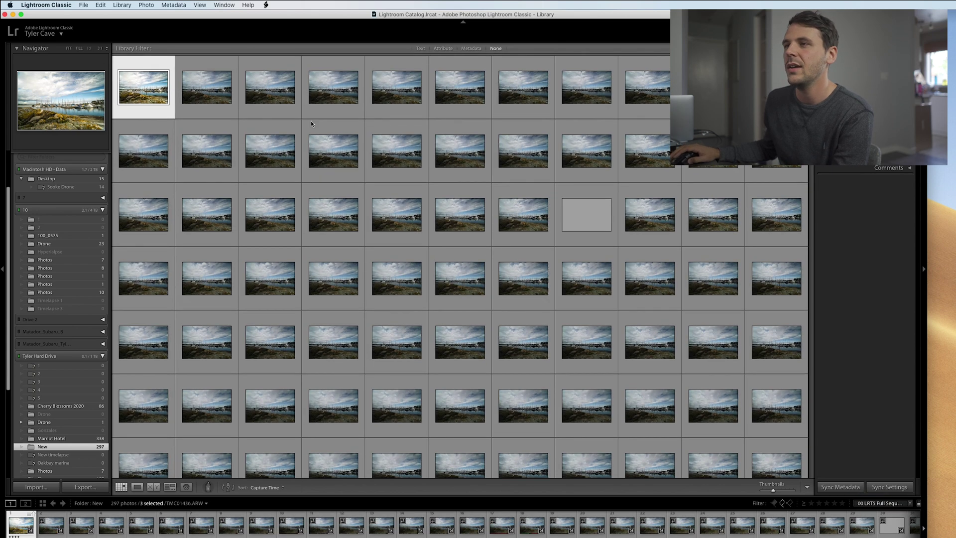
pyautogui.scroll(-15, 282, 174)
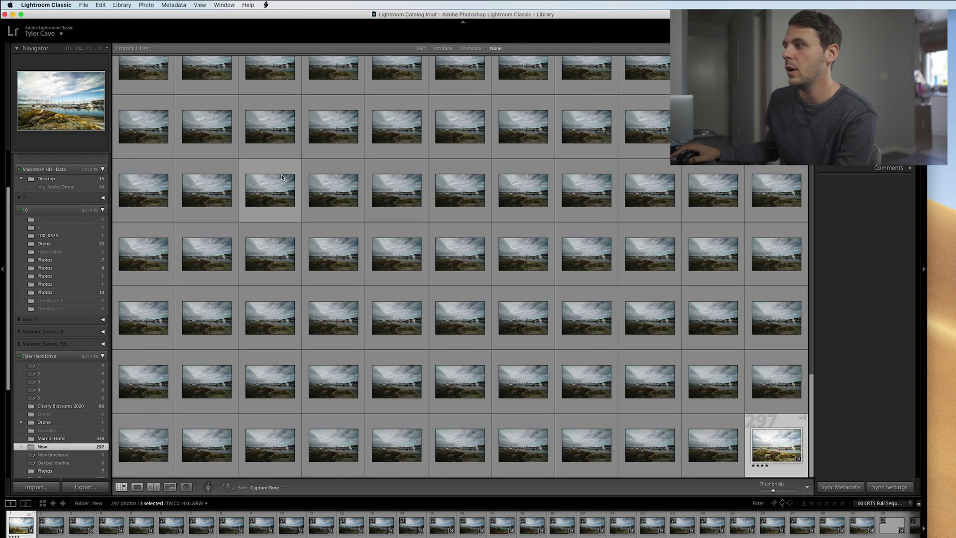
# Select all photos of the sequence and read their metadata from the files.
pyautogui.press('super+a')
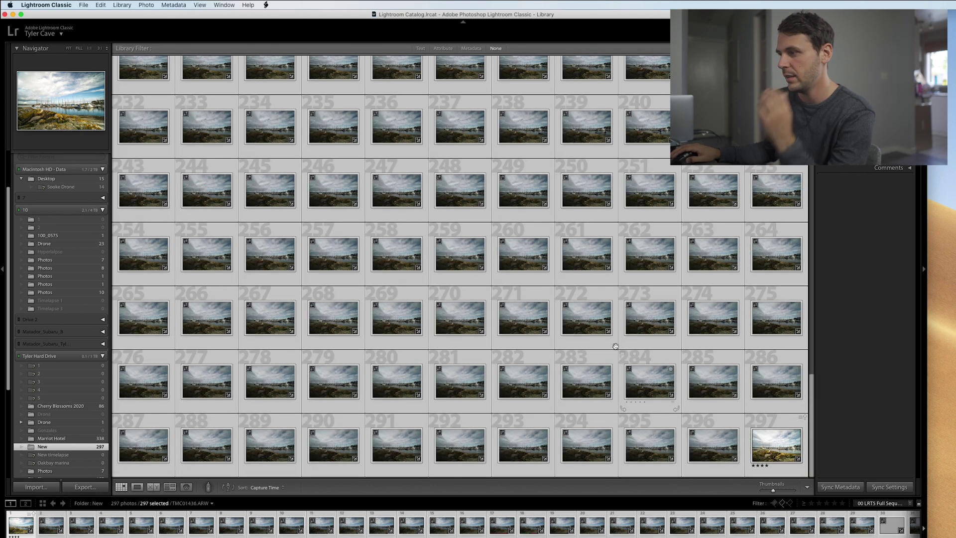
pyautogui.click(177, 6)
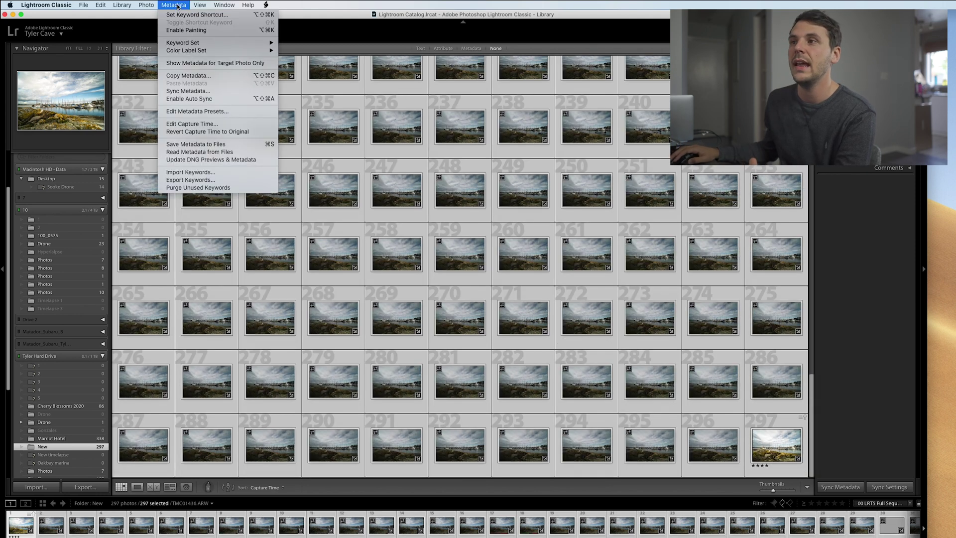
pyautogui.click(184, 152)
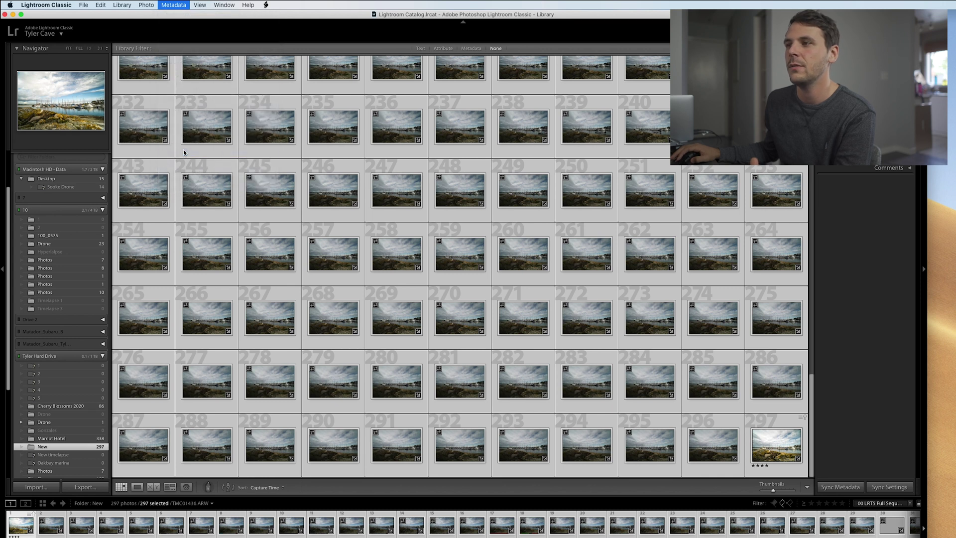
pyautogui.click(768, 182)
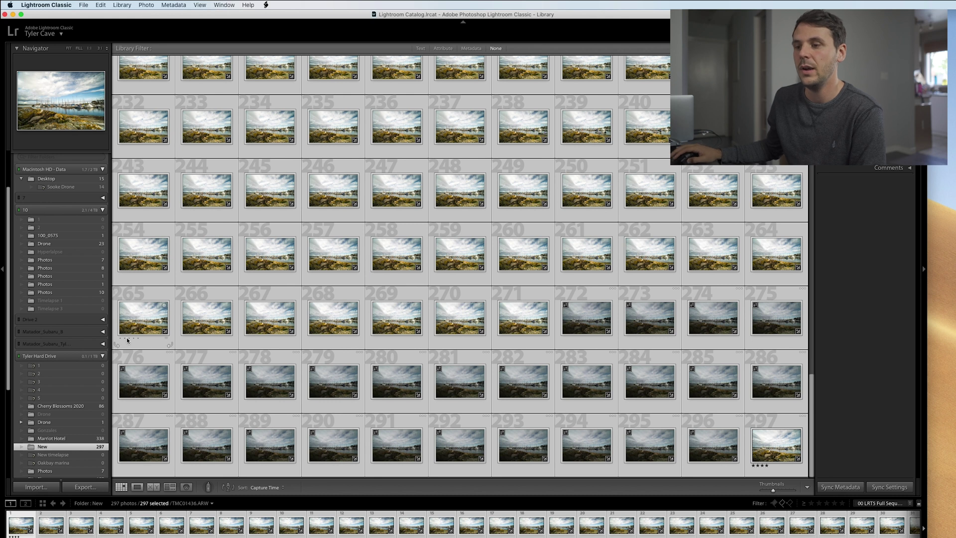
# Export the selected sequence with the LRT (JPG, 4K) preset to the Victoria Timelapses folder.
pyautogui.click(85, 488)
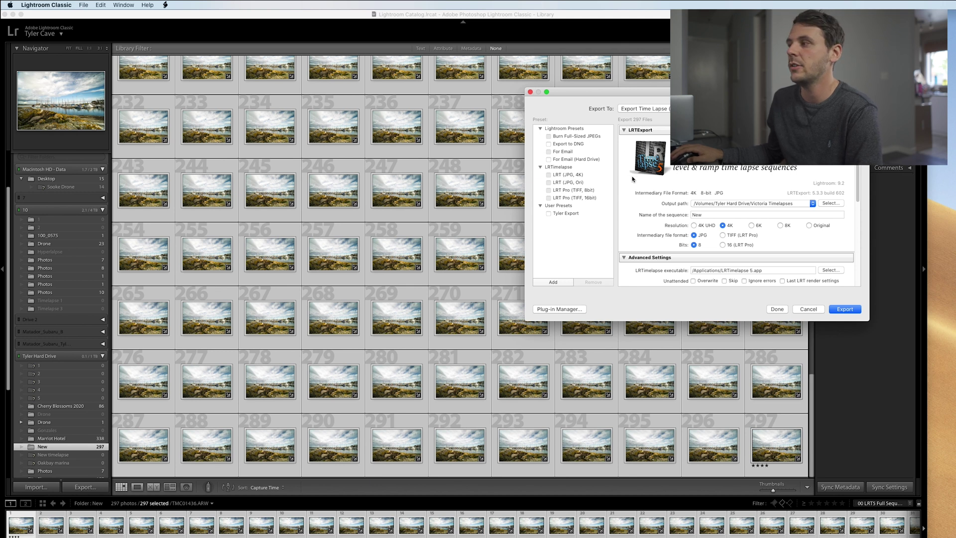
pyautogui.click(559, 167)
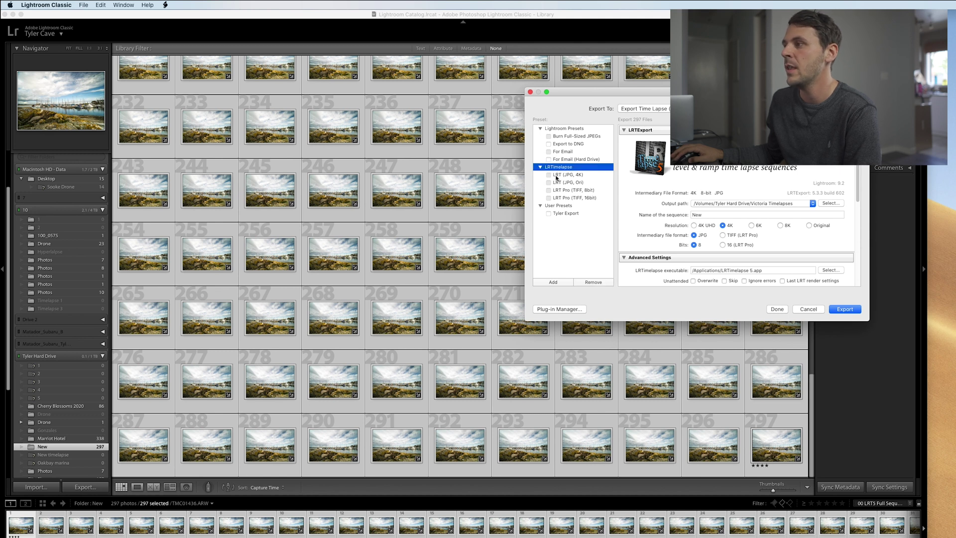
pyautogui.click(564, 176)
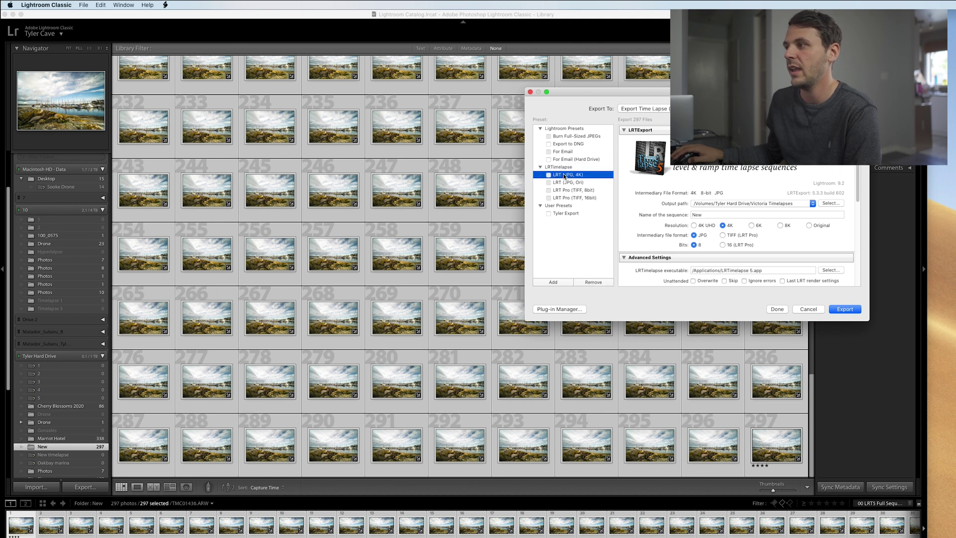
pyautogui.click(830, 204)
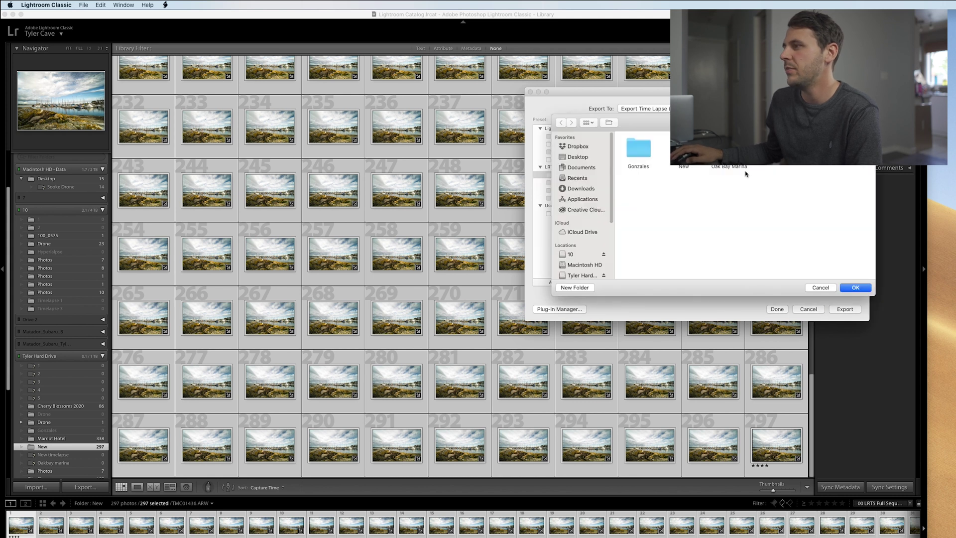
pyautogui.click(856, 288)
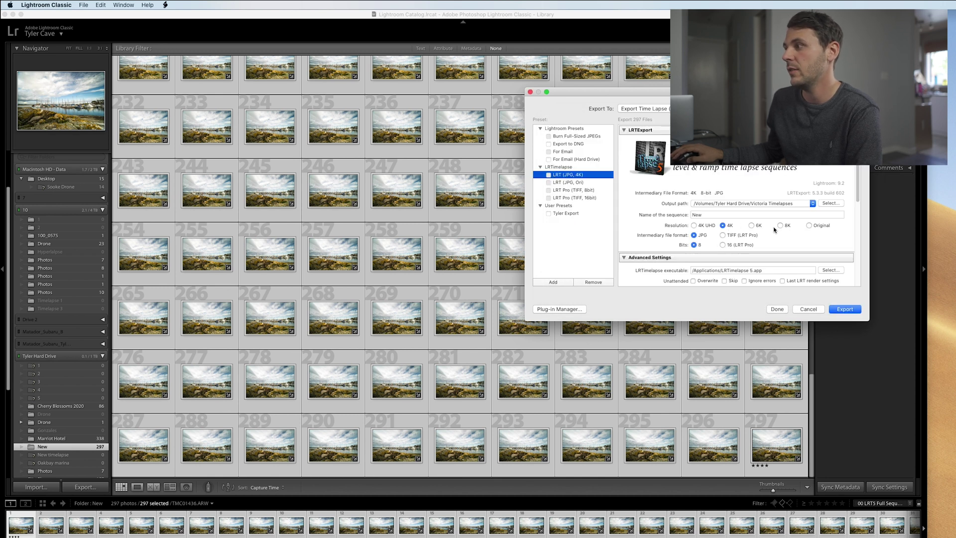
pyautogui.click(841, 309)
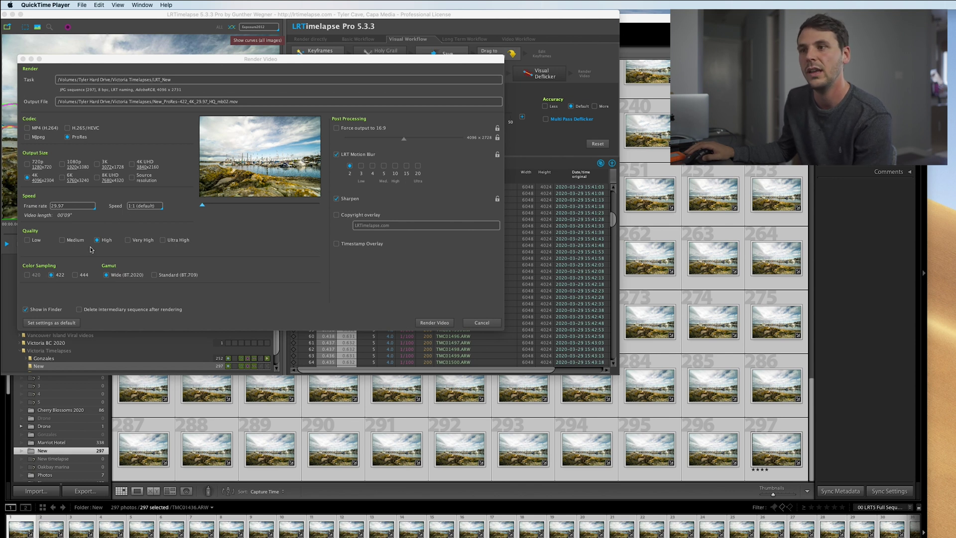
# Try forcing the output to 16:9, turn that option off again and render the 4K ProRes video.
pyautogui.click(337, 129)
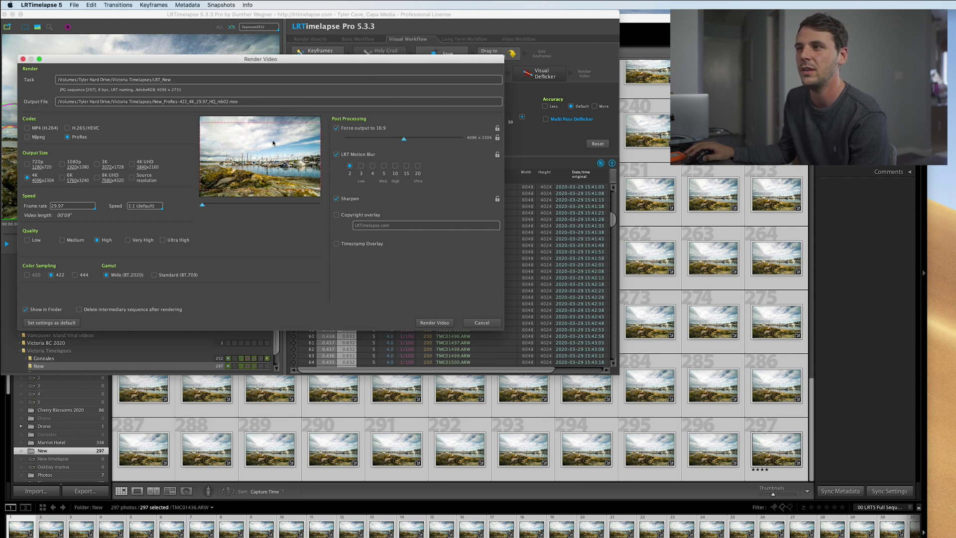
pyautogui.click(337, 129)
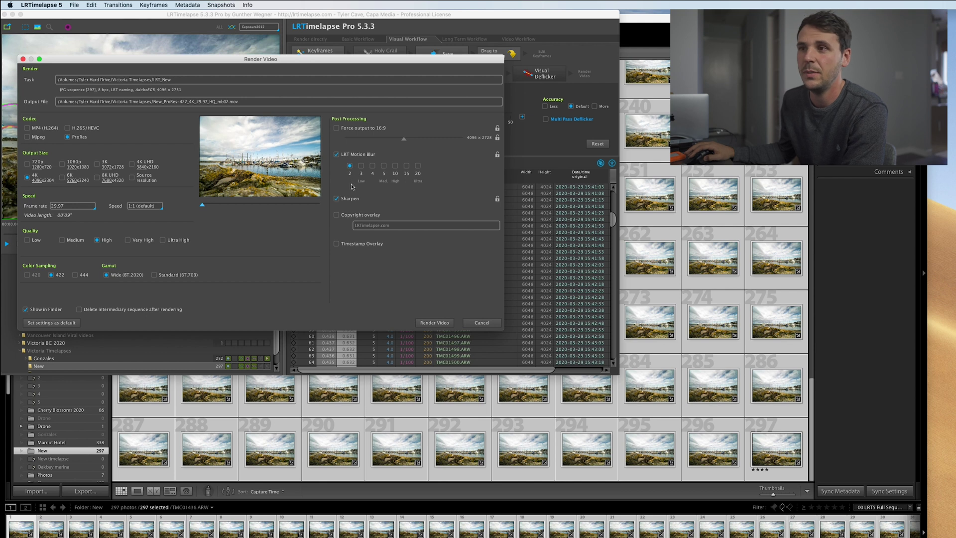
pyautogui.click(431, 322)
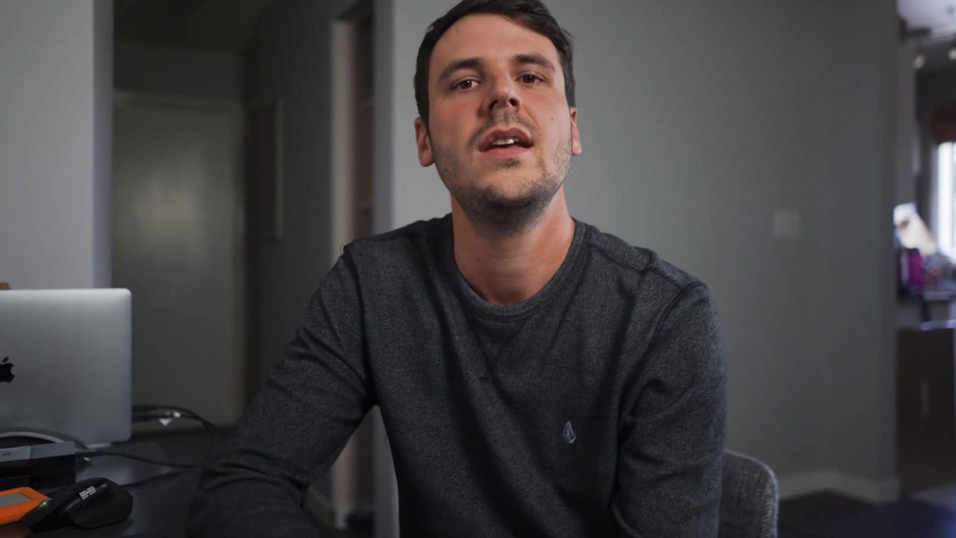